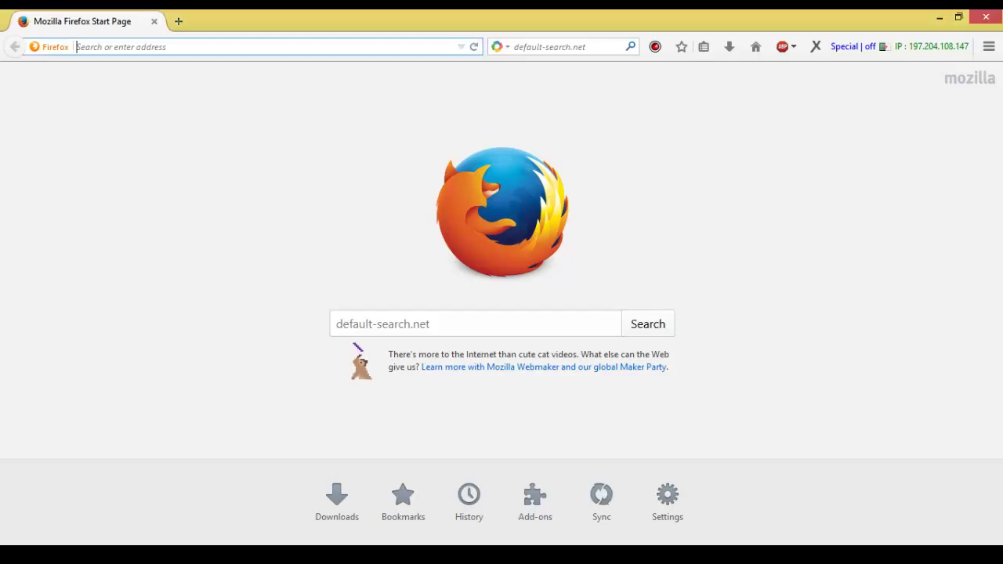
Go to the Google home page by entering google in the address bar.
{"action": "type", "text": "goo"}
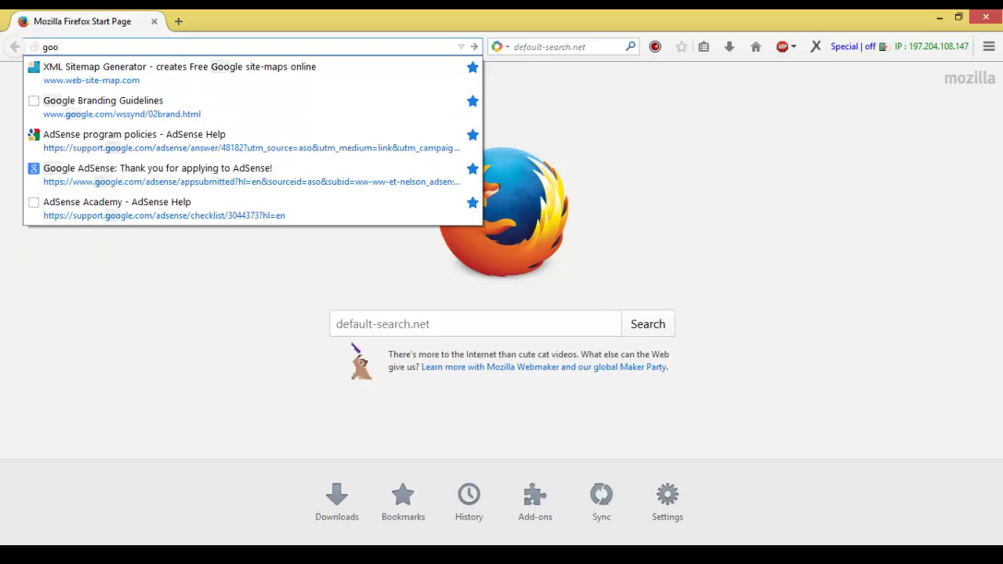
{"action": "type", "text": "gle"}
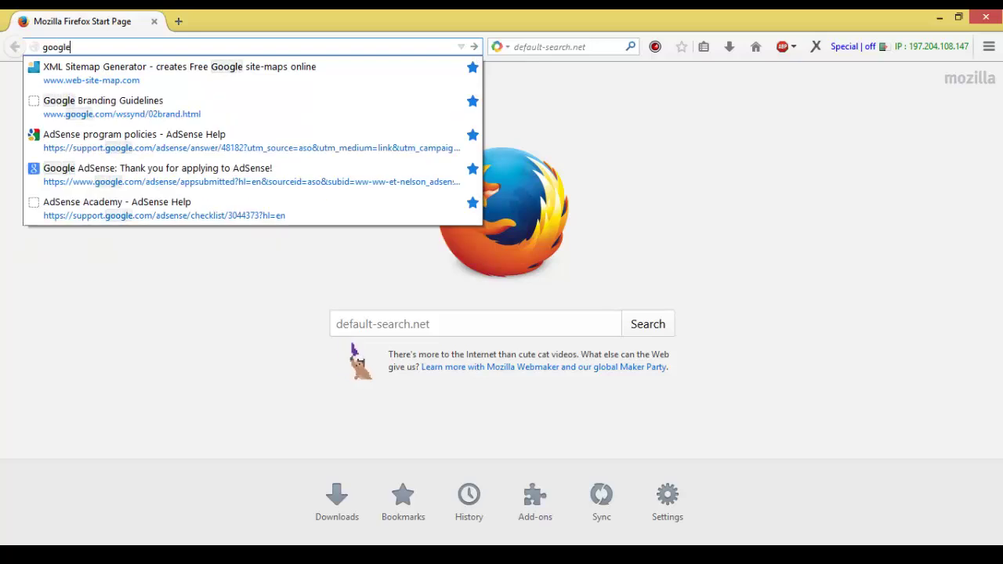
{"action": "key", "text": "ctrl+Return"}
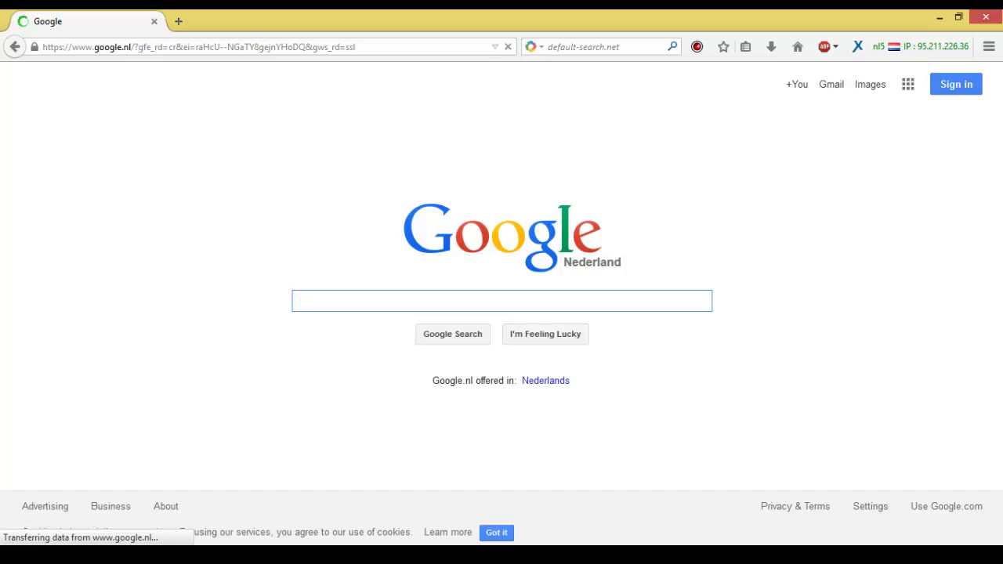
Search Google for 'download bitdefender total security 2015', changing the suggested 2014 to 2015.
{"action": "type", "text": "bown"}
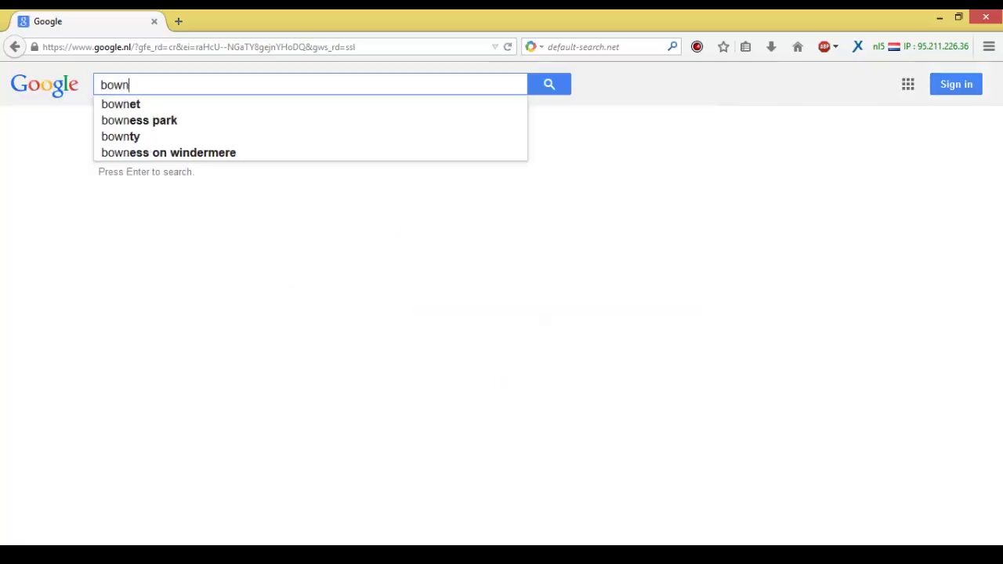
{"action": "type", "text": "load bit"}
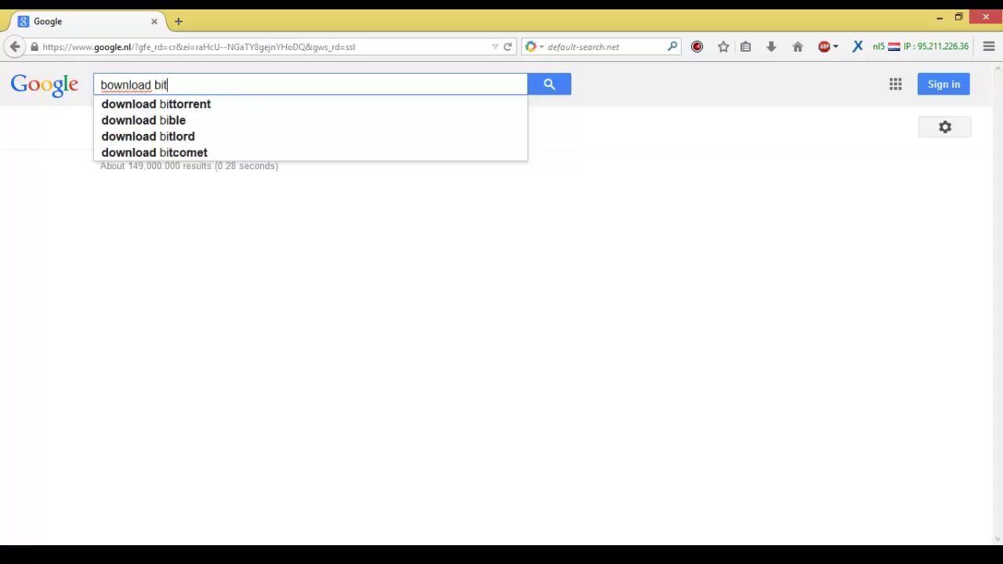
{"action": "type", "text": "defend"}
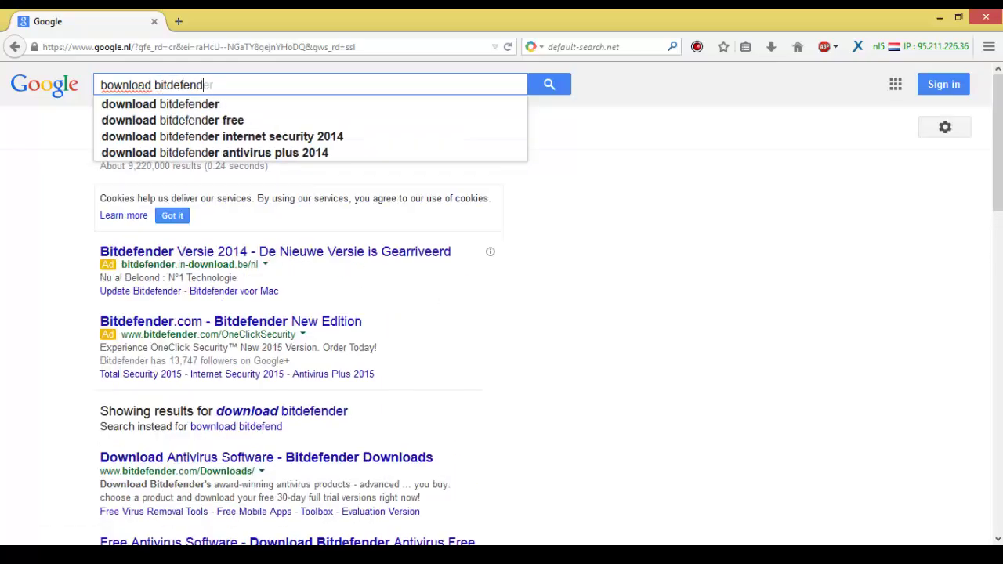
{"action": "type", "text": "er to"}
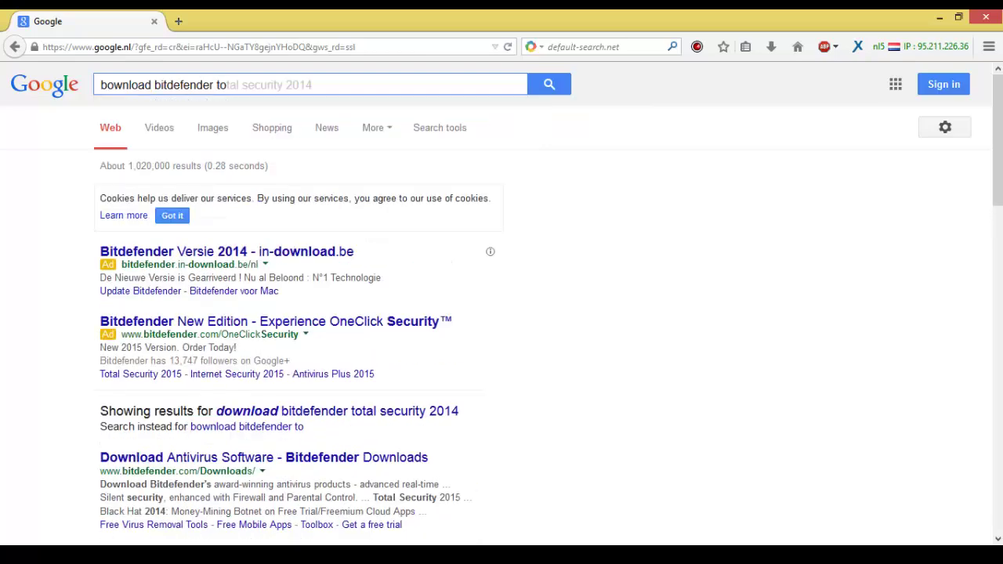
{"action": "key", "text": "Right"}
{"action": "key", "text": "BackSpace"}
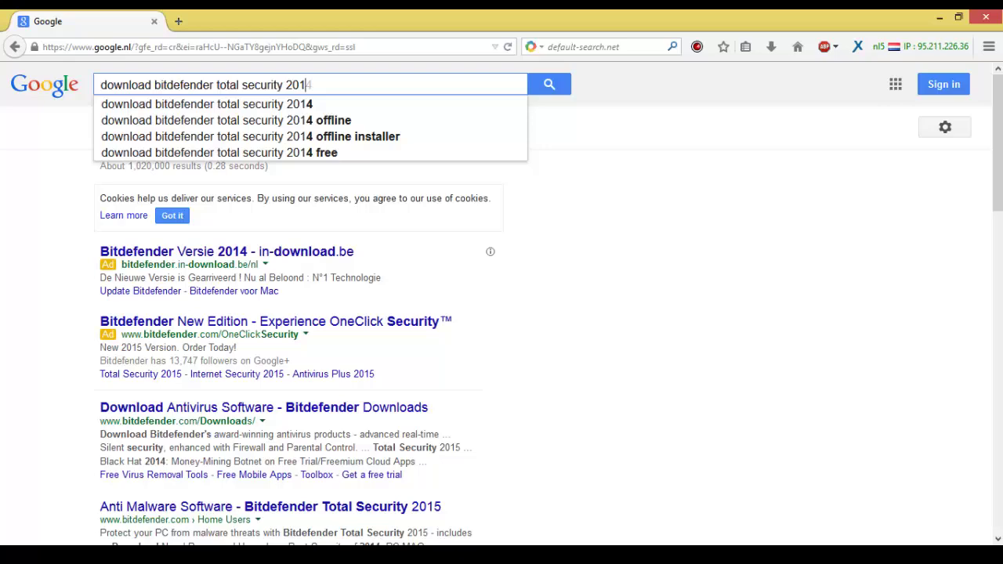
{"action": "type", "text": "5"}
{"action": "key", "text": "Return"}
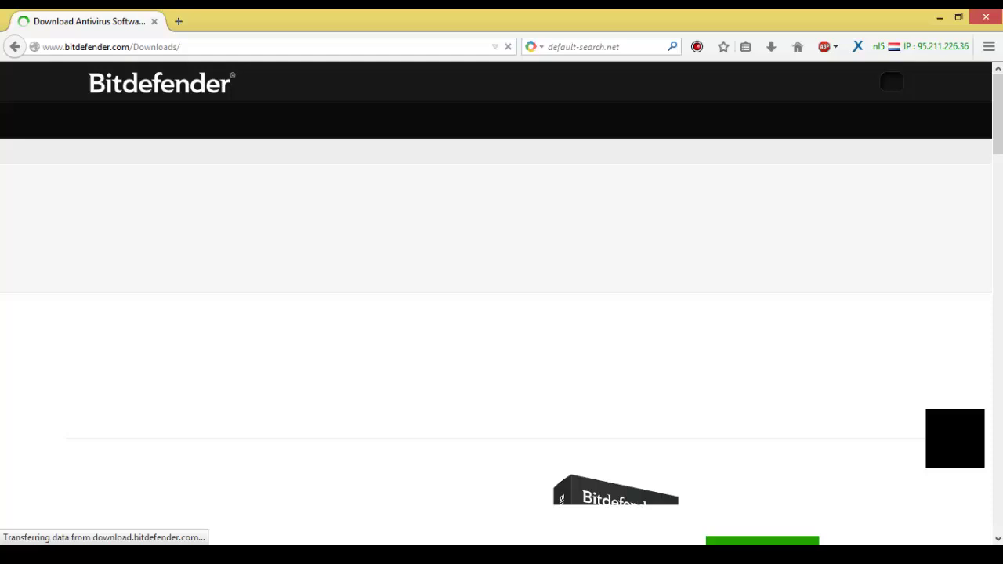
Browse the Downloads page to the Total Security 2015 entry and highlight its FREE 30 DAYS TRIAL text.
{"action": "scroll", "coordinate": [501, 313], "scroll_direction": "down", "scroll_amount": 5}
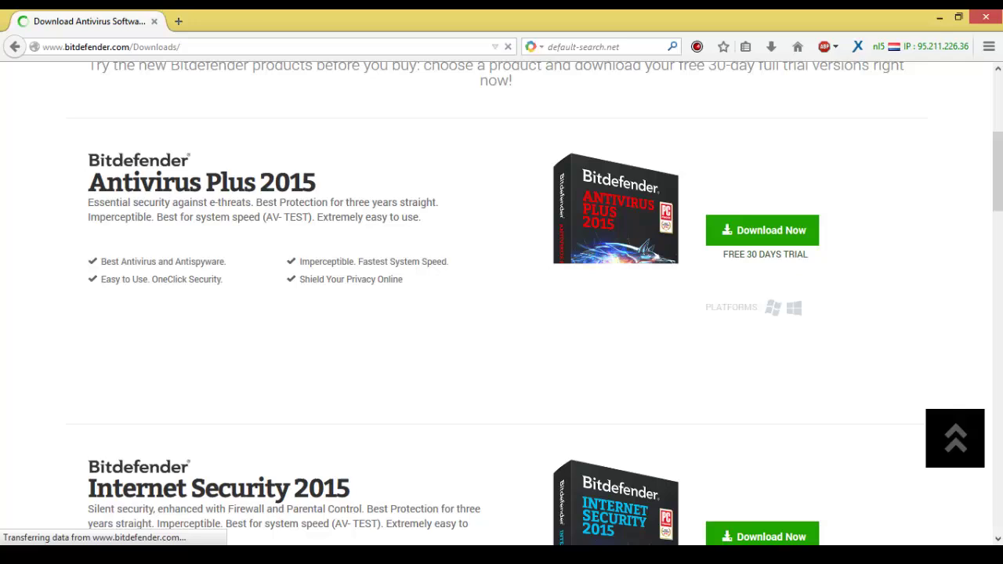
{"action": "scroll", "coordinate": [502, 313], "scroll_direction": "down", "scroll_amount": 4}
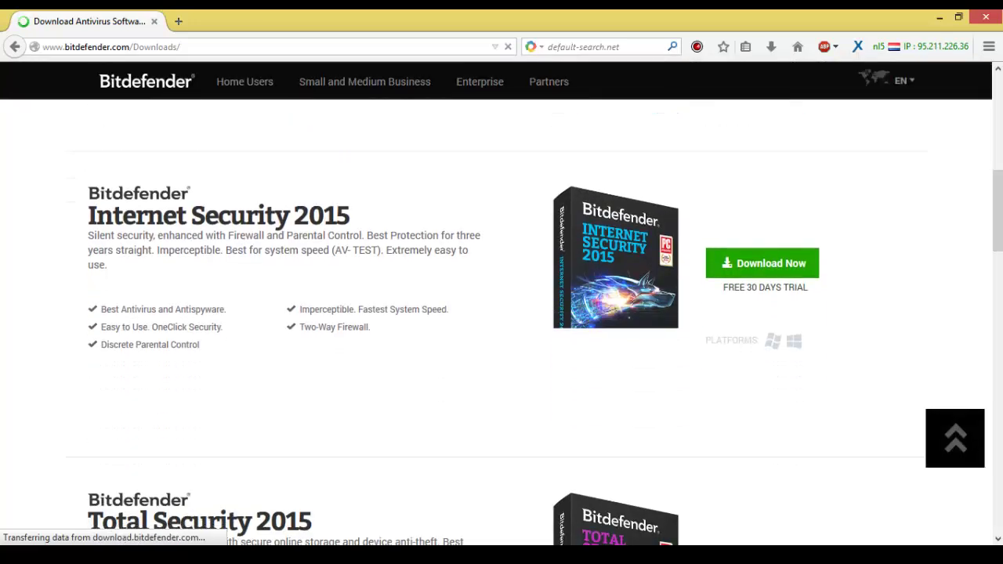
{"action": "scroll", "coordinate": [501, 314], "scroll_direction": "down", "scroll_amount": 4}
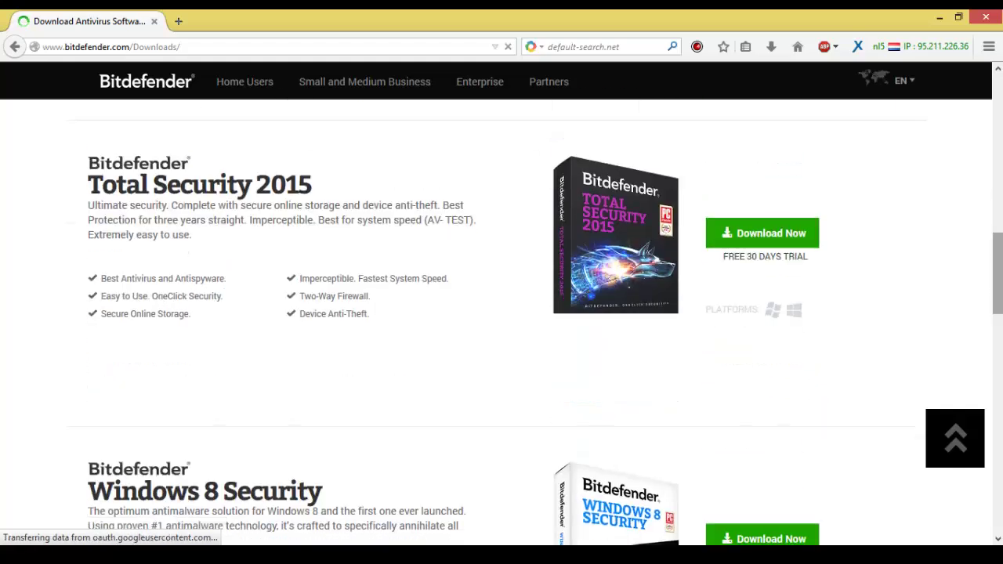
{"action": "scroll", "coordinate": [502, 313], "scroll_direction": "down", "scroll_amount": 5}
{"action": "scroll", "coordinate": [502, 313], "scroll_direction": "down", "scroll_amount": 2}
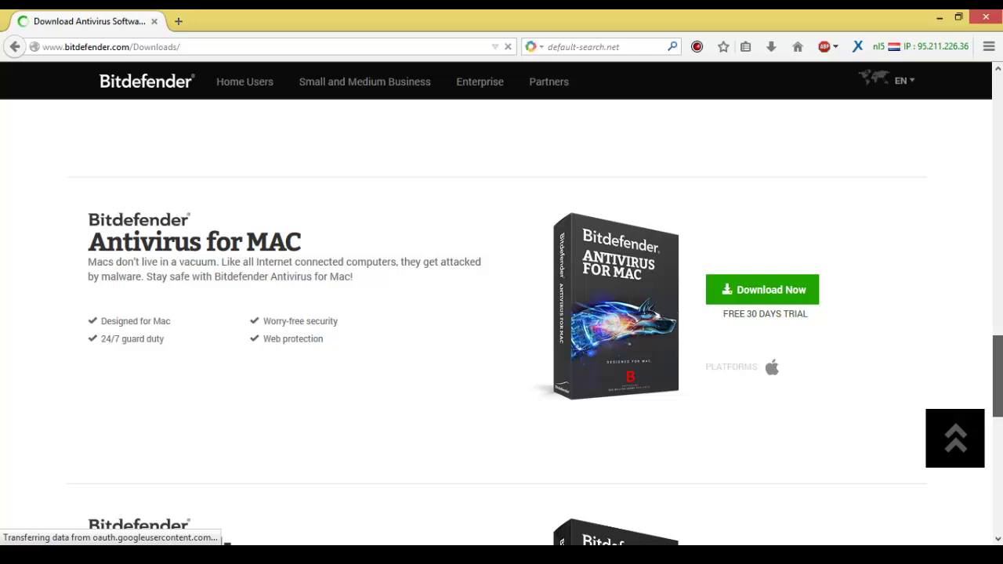
{"action": "scroll", "coordinate": [501, 313], "scroll_direction": "down", "scroll_amount": 2}
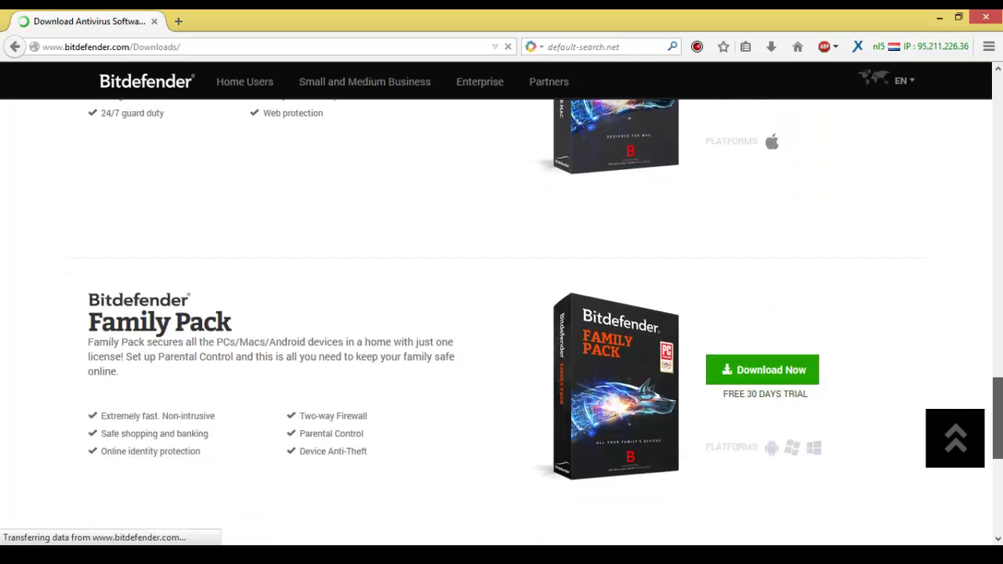
{"action": "scroll", "coordinate": [501, 314], "scroll_direction": "down", "scroll_amount": 1}
{"action": "scroll", "coordinate": [501, 314], "scroll_direction": "up", "scroll_amount": 10}
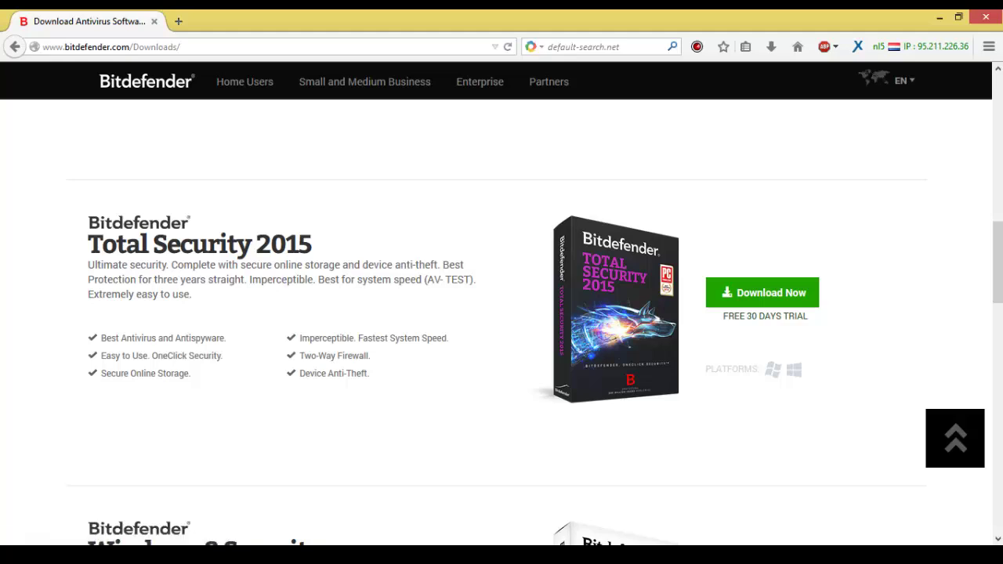
{"action": "left_click_drag", "start_coordinate": [724, 316], "coordinate": [804, 316]}
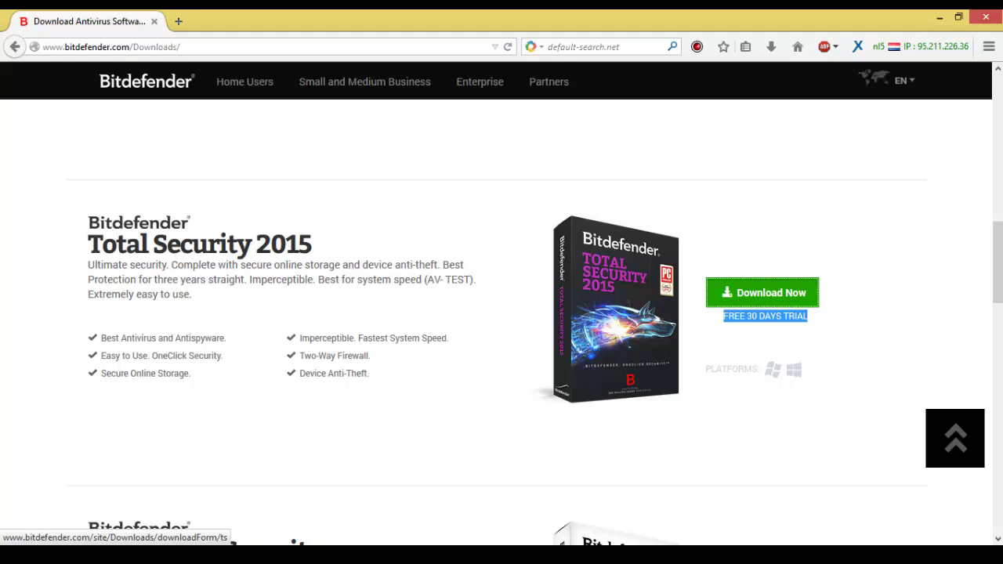
Start the Total Security 2015 trial download and submit an e-mail address in the popup form.
{"action": "left_click", "coordinate": [761, 293]}
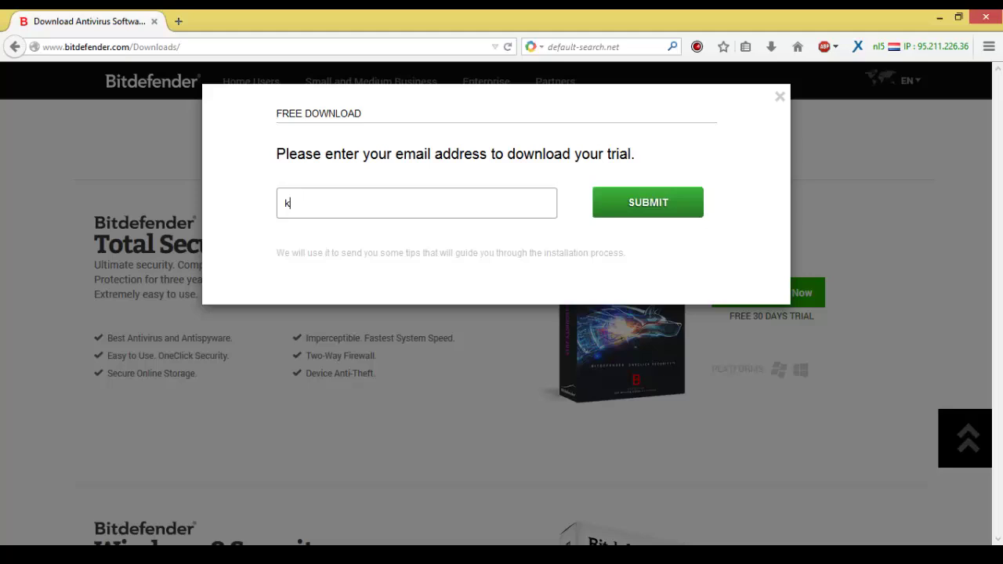
{"action": "type", "text": "a"}
{"action": "key", "text": "ctrl+a"}
{"action": "left_click", "coordinate": [648, 202]}
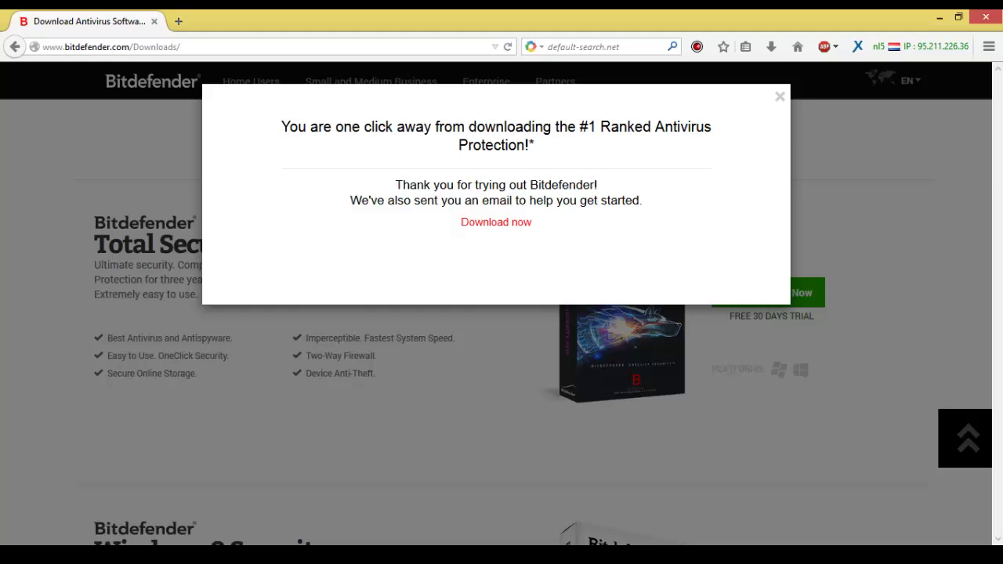
Download the installer as a numbered duplicate, bitdefender_tsecurity_2.exe.
{"action": "left_click", "coordinate": [496, 222]}
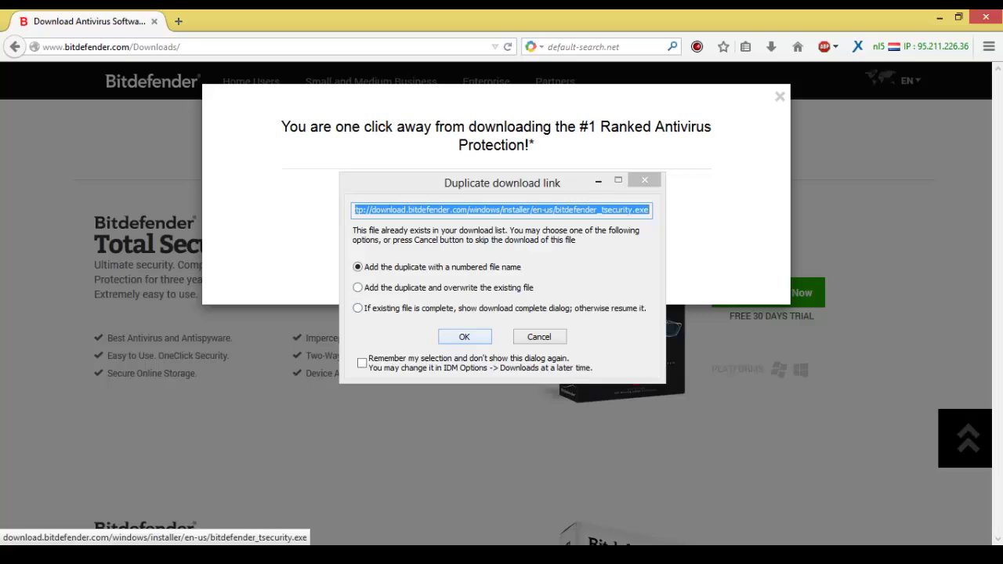
{"action": "key", "text": "Return"}
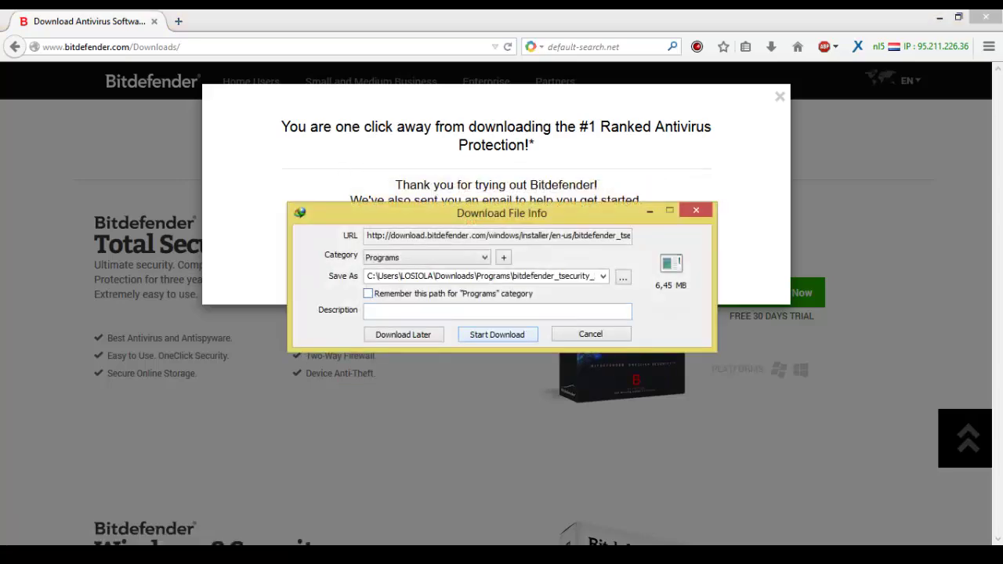
{"action": "key", "text": "Return"}
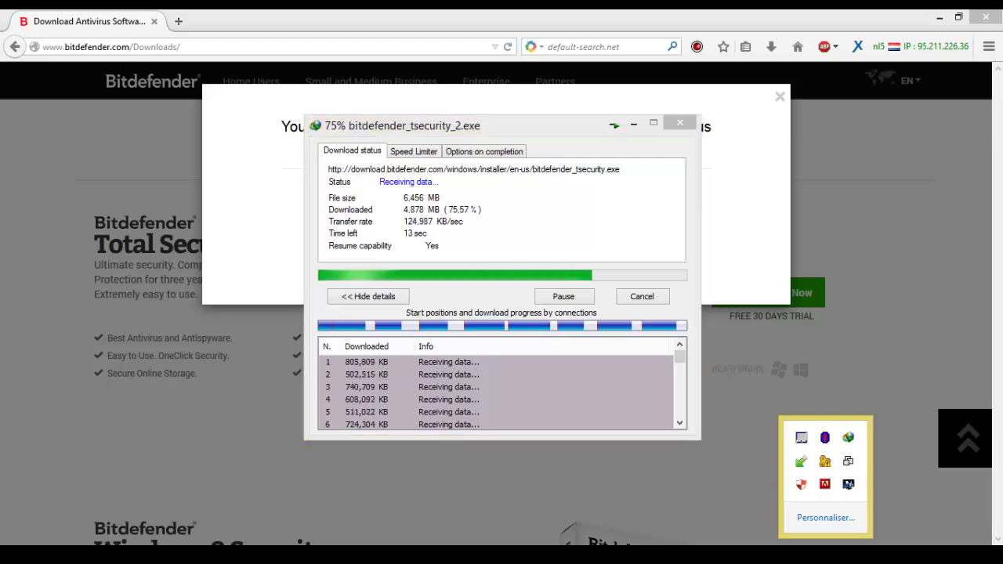
Open the already downloaded Bitdefender datasheet PDF from Internet Download Manager's list.
{"action": "double_click", "coordinate": [848, 438]}
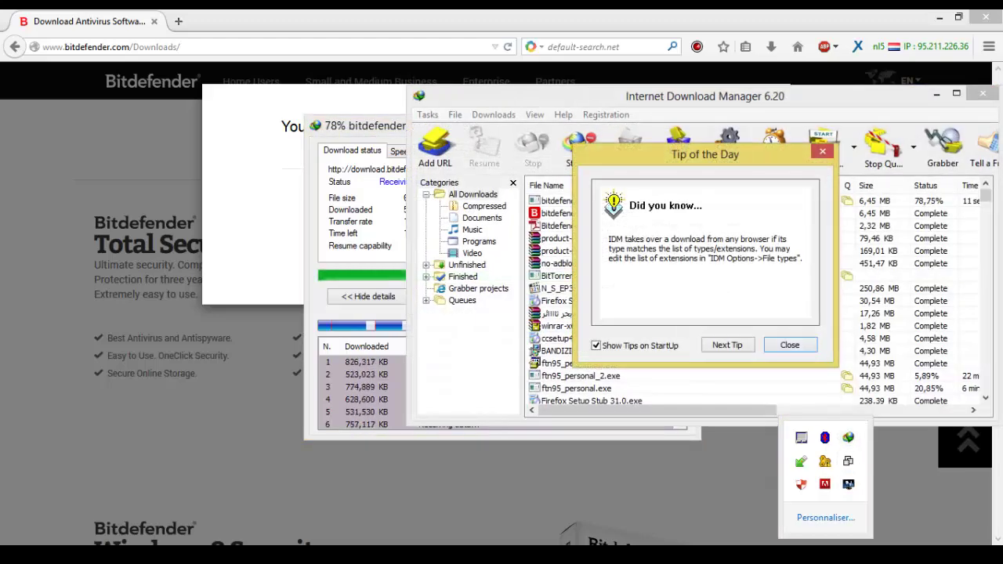
{"action": "left_click", "coordinate": [789, 344]}
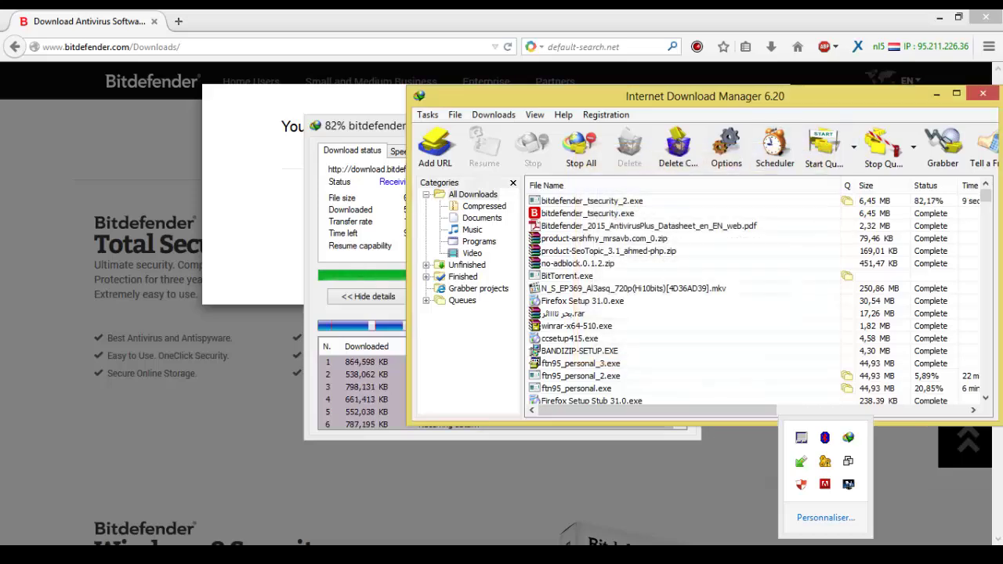
{"action": "double_click", "coordinate": [595, 226]}
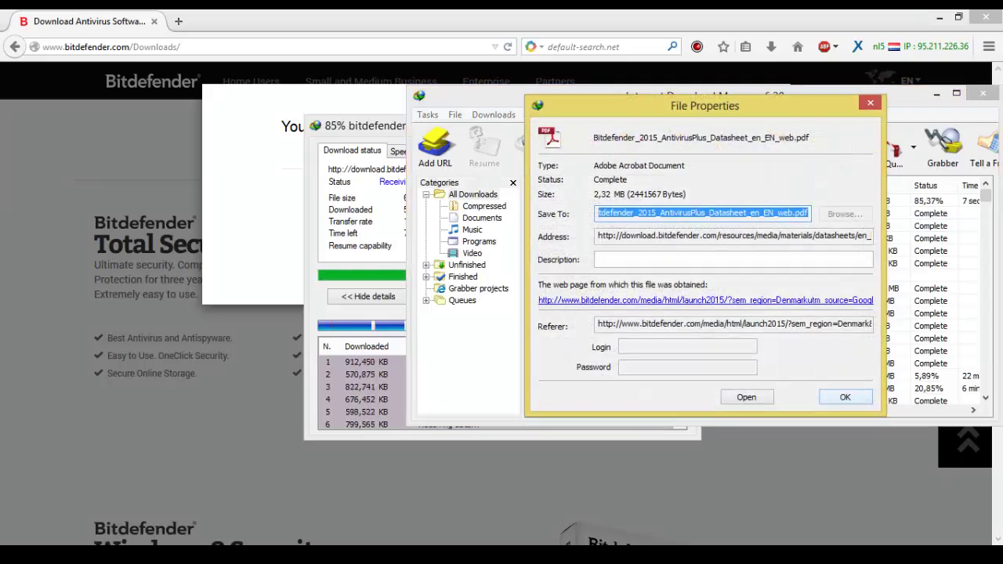
{"action": "left_click", "coordinate": [746, 396]}
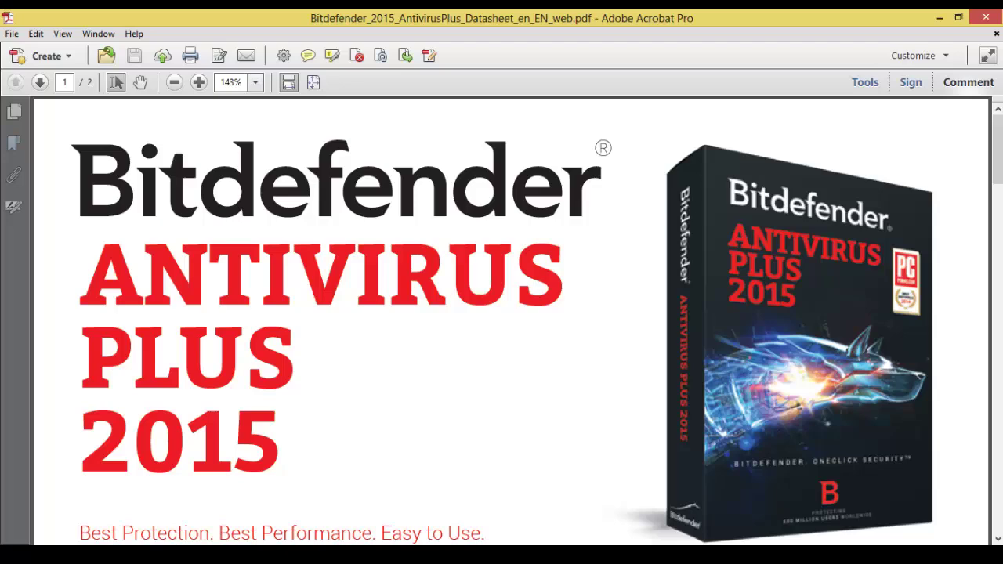
Scroll the datasheet to the AV-TEST charts and highlight the Best Protection and Lowest Impact headings.
{"action": "scroll", "coordinate": [998, 149], "scroll_direction": "down", "scroll_amount": 3}
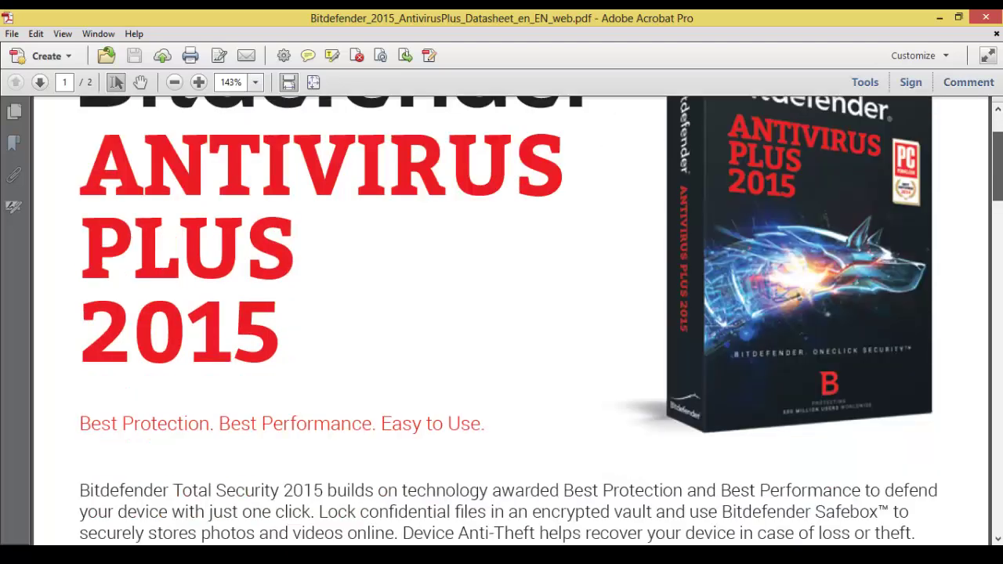
{"action": "scroll", "coordinate": [510, 320], "scroll_direction": "down", "scroll_amount": 15}
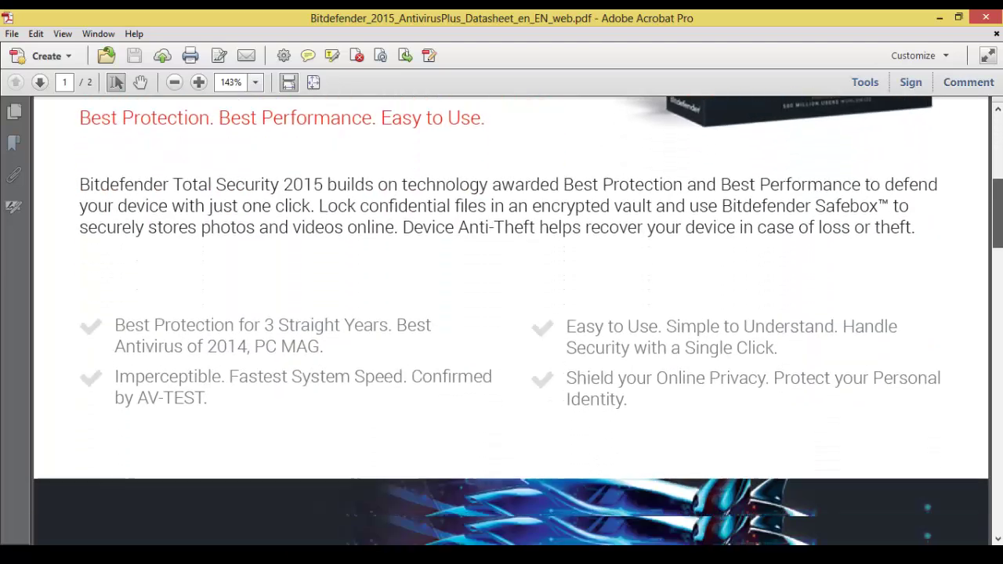
{"action": "scroll", "coordinate": [511, 320], "scroll_direction": "down", "scroll_amount": 7}
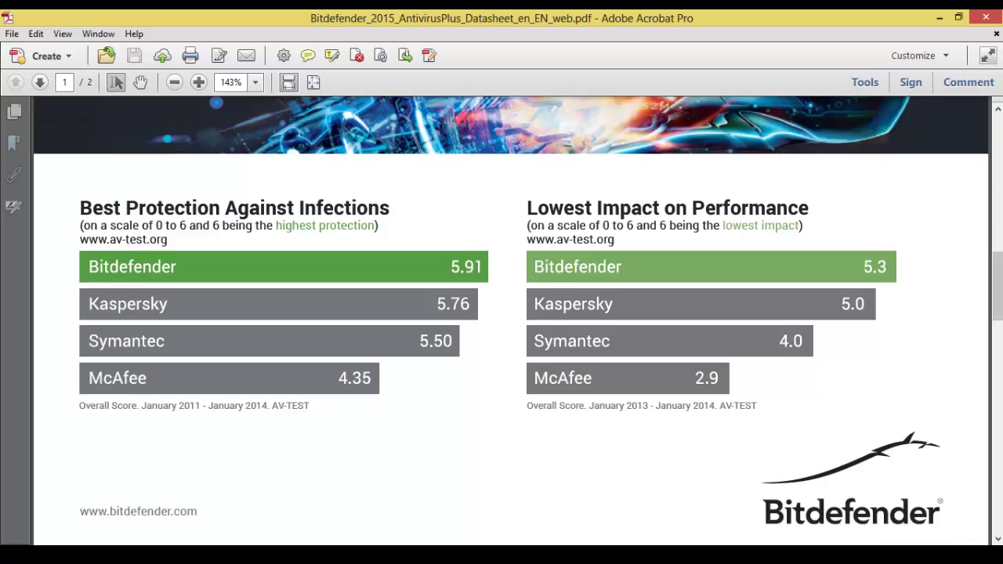
{"action": "left_click_drag", "start_coordinate": [80, 208], "coordinate": [295, 208]}
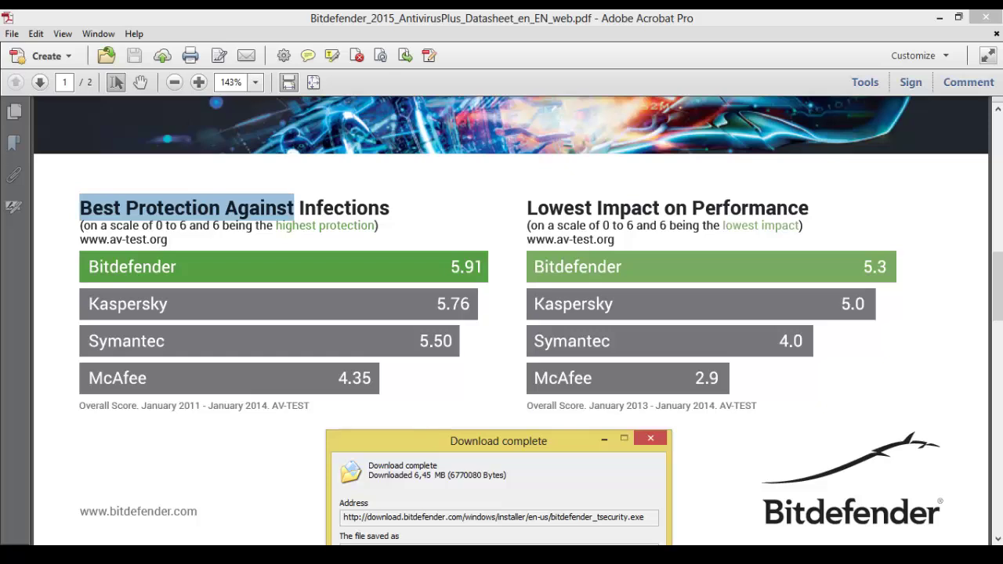
{"action": "left_click_drag", "start_coordinate": [526, 208], "coordinate": [808, 210]}
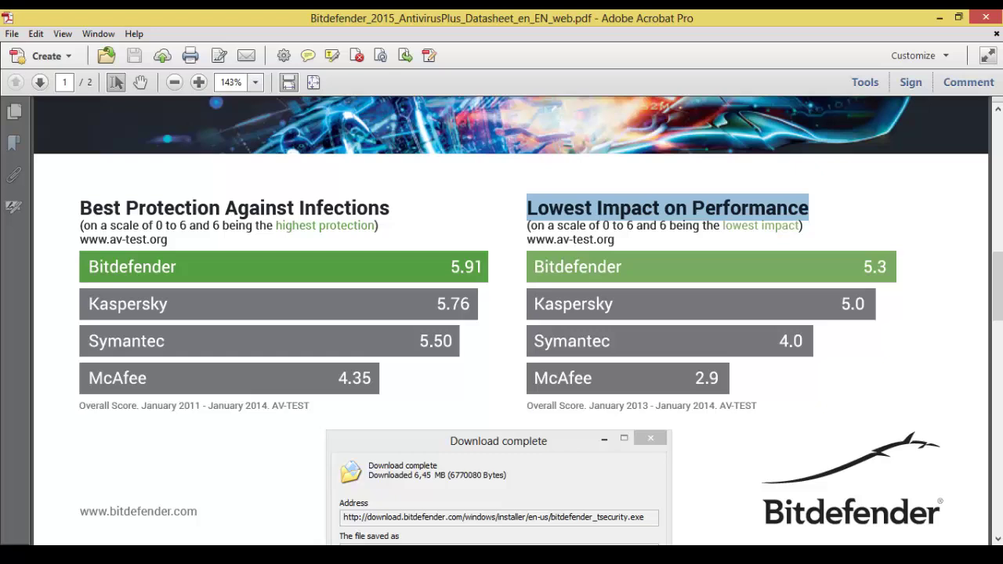
{"action": "left_click", "coordinate": [809, 208]}
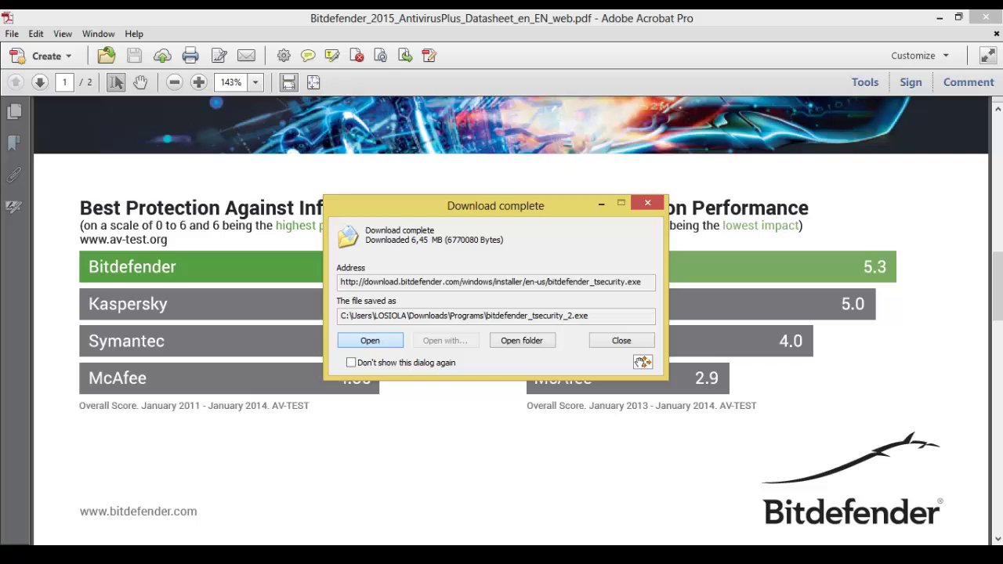
Run bitdefender_tsecurity_2.exe from the Download complete dialog.
{"action": "key", "text": "Return"}
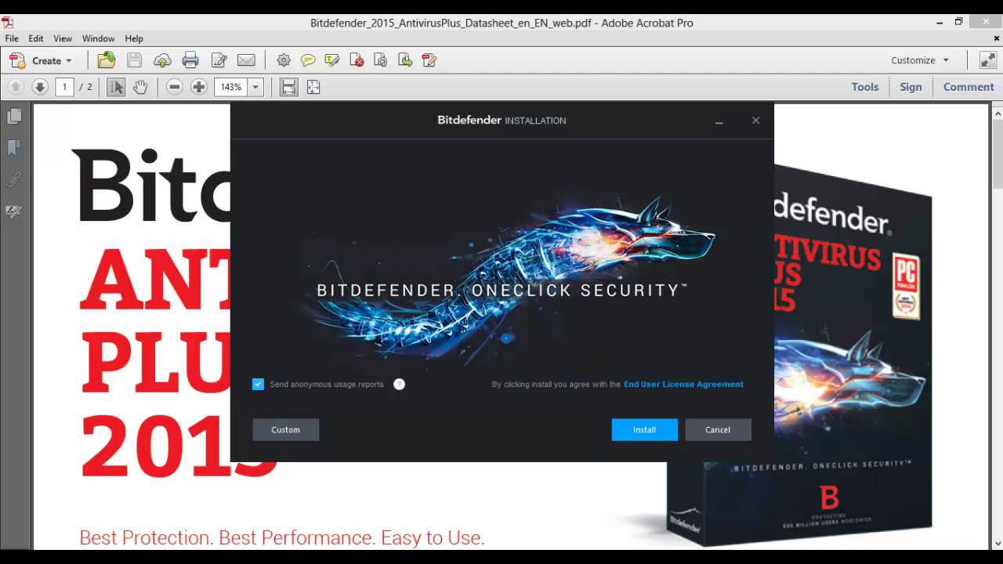
Review the custom settings, then install to the default C:\Program Files\Bitdefender\Bitdefender 2015\ path.
{"action": "left_click", "coordinate": [285, 429]}
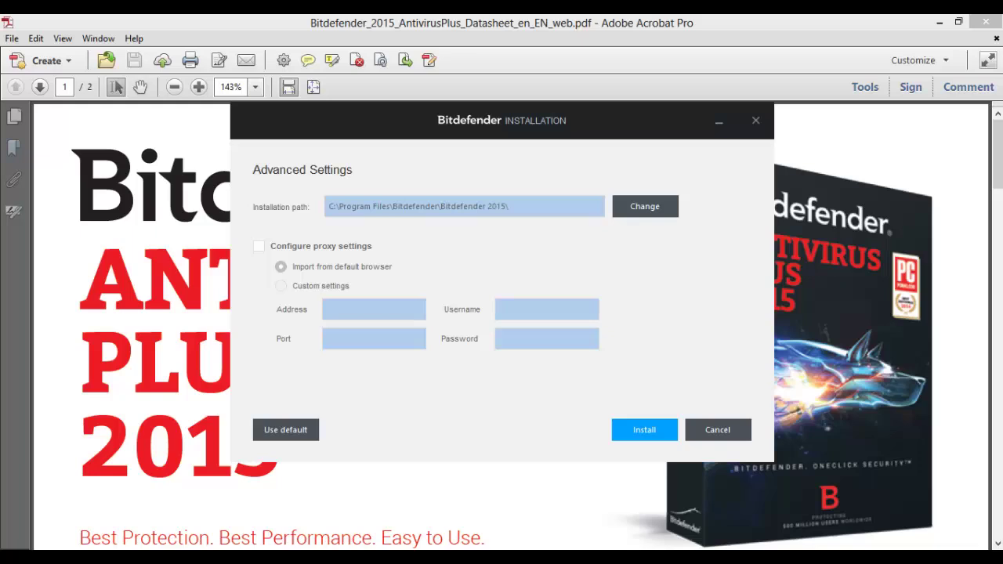
{"action": "left_click", "coordinate": [644, 430]}
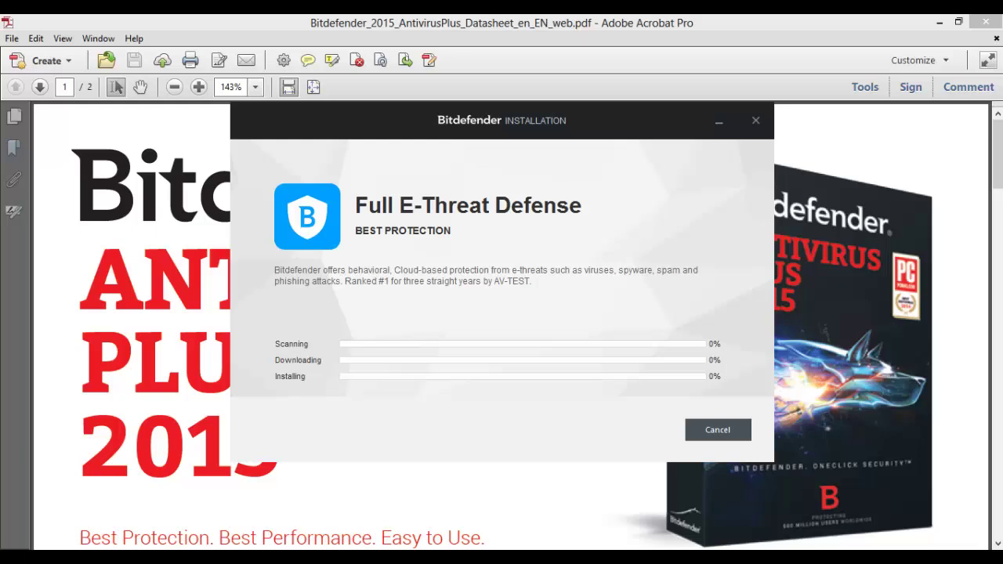
Let installation finish and open the Total Security 2015 dashboard showing YOU ARE PROTECTED.
{"action": "scroll", "coordinate": [509, 329], "scroll_direction": "down", "scroll_amount": 5}
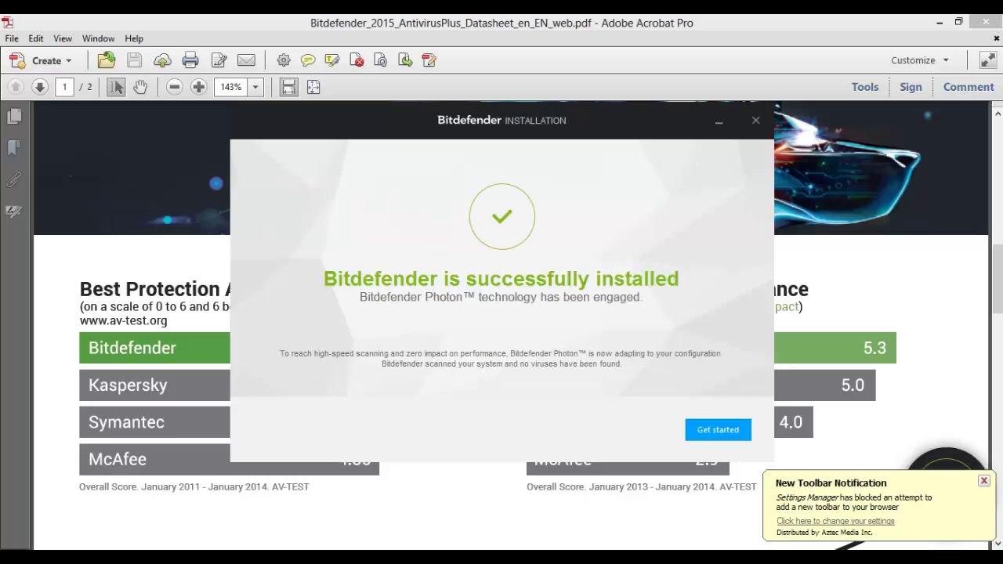
{"action": "key", "text": "Return"}
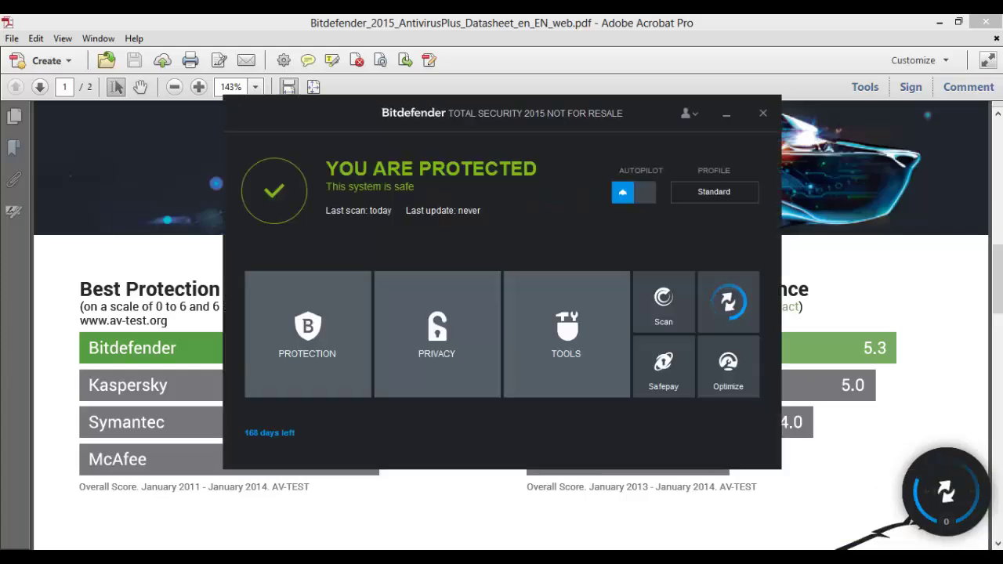